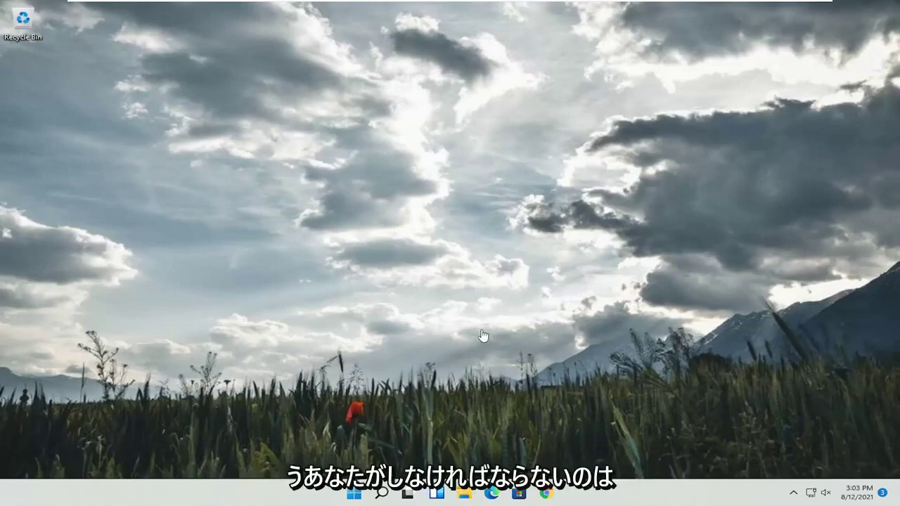
# - Search Windows for 'control panel'
pyautogui.click(383, 493)
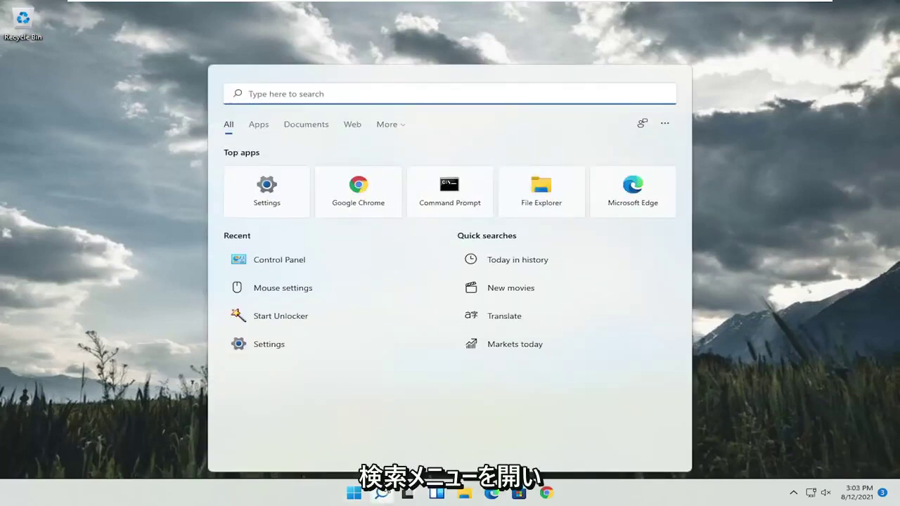
pyautogui.write('control ')
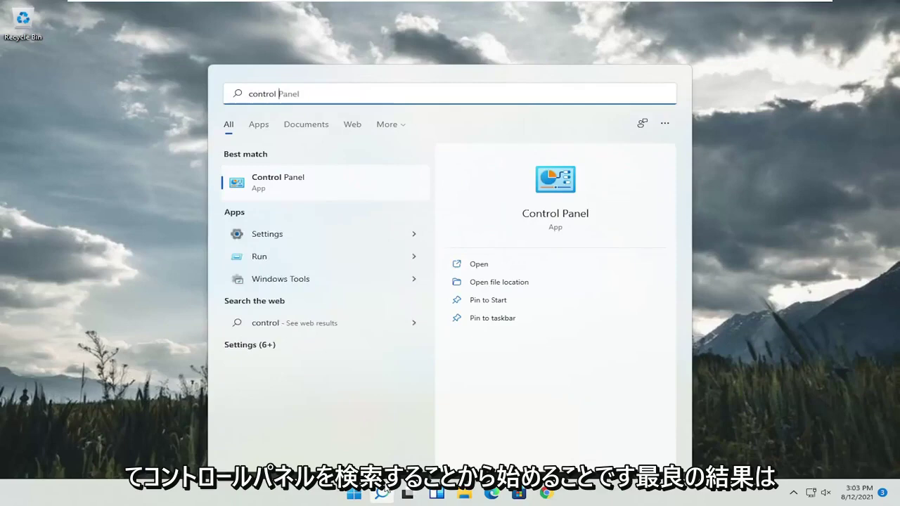
pyautogui.write('panel')
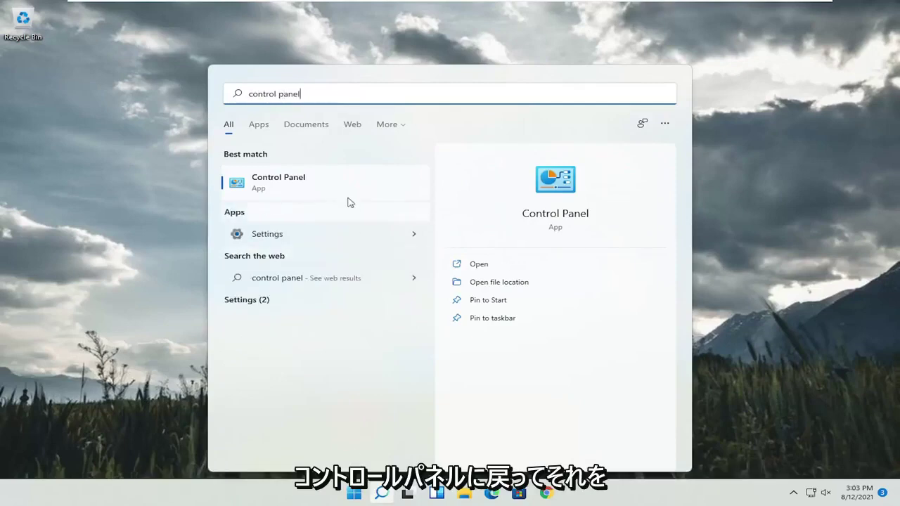
# - Open Control Panel in large-icon view, then open Power Options and edit the Balanced plan
pyautogui.click(281, 190)
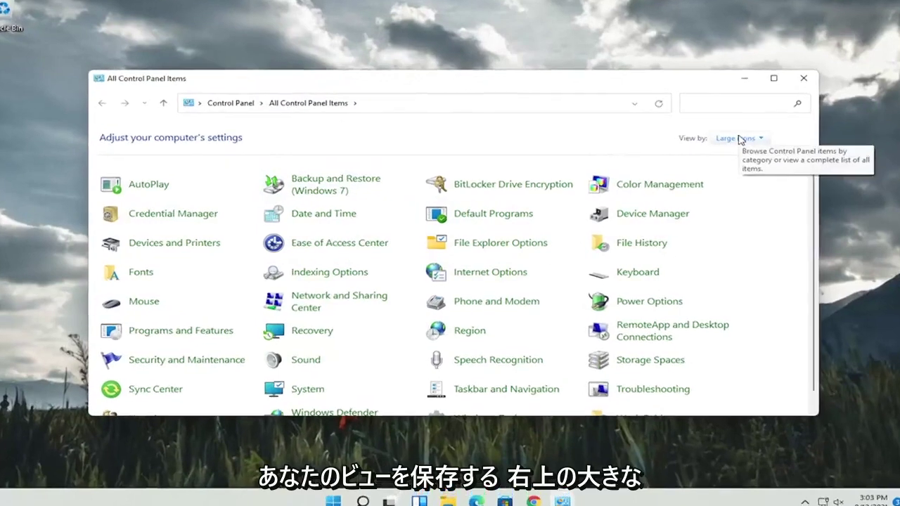
pyautogui.click(739, 140)
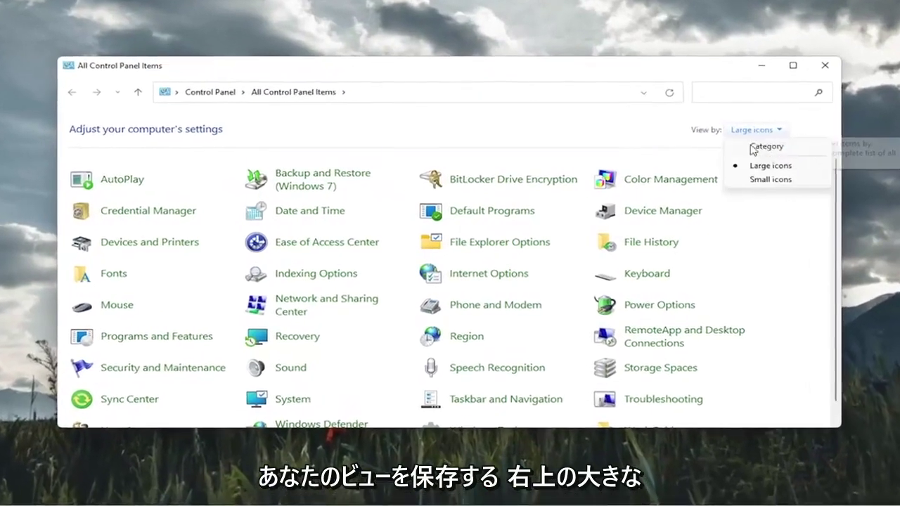
pyautogui.click(740, 171)
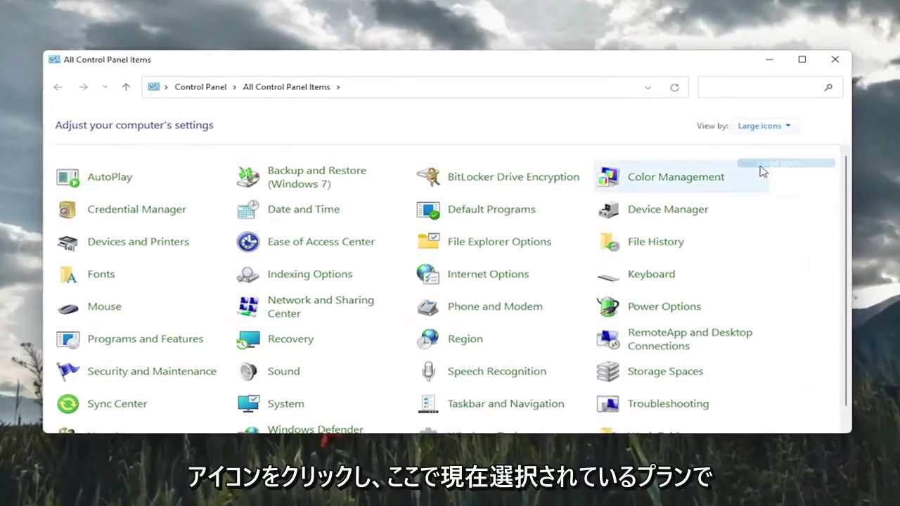
pyautogui.click(631, 306)
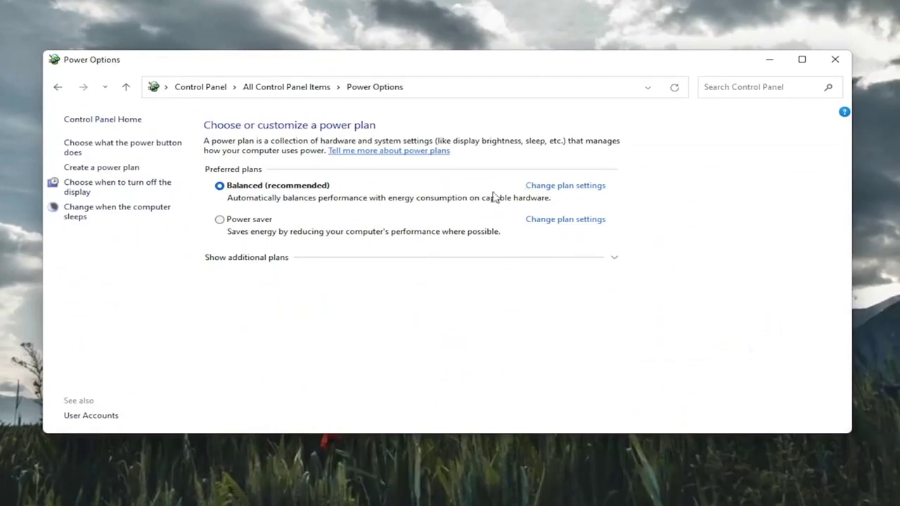
pyautogui.click(588, 187)
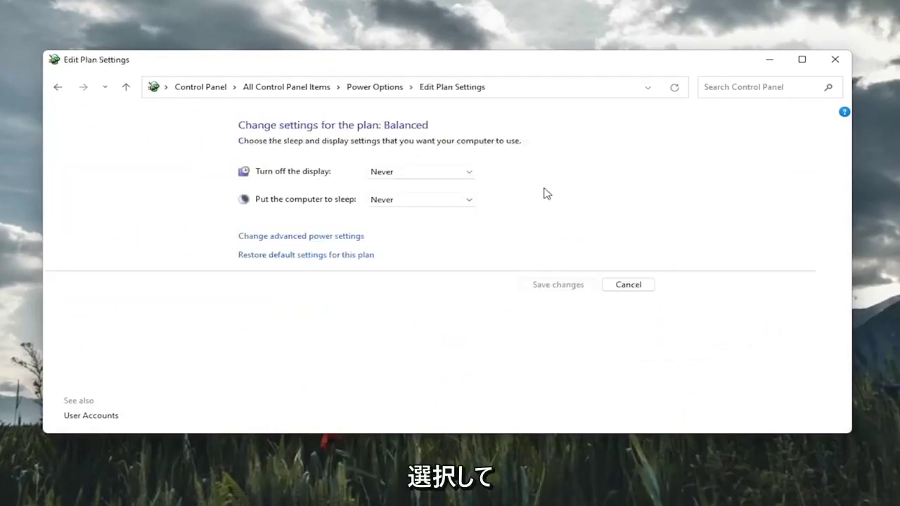
# - Set PCI Express Link State Power Management to Off in advanced power settings and apply it
pyautogui.click(301, 238)
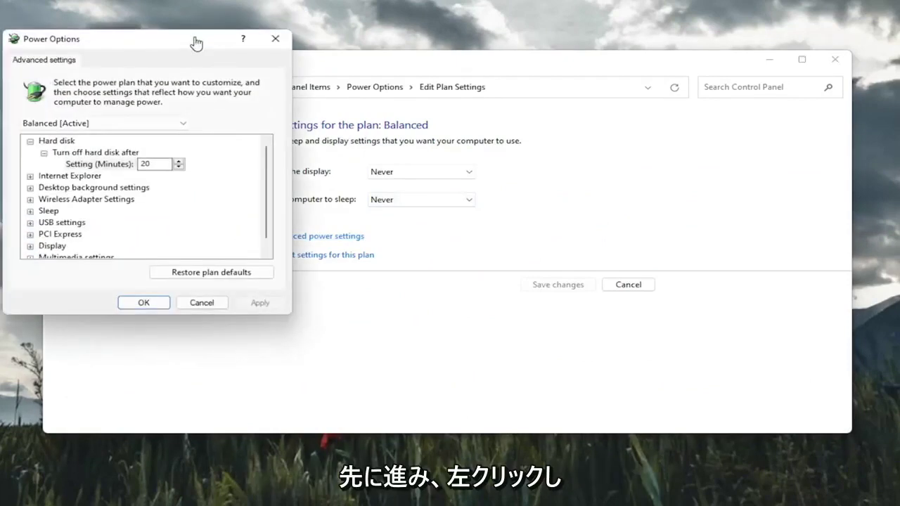
pyautogui.moveTo(183, 41); pyautogui.dragTo(386, 71)
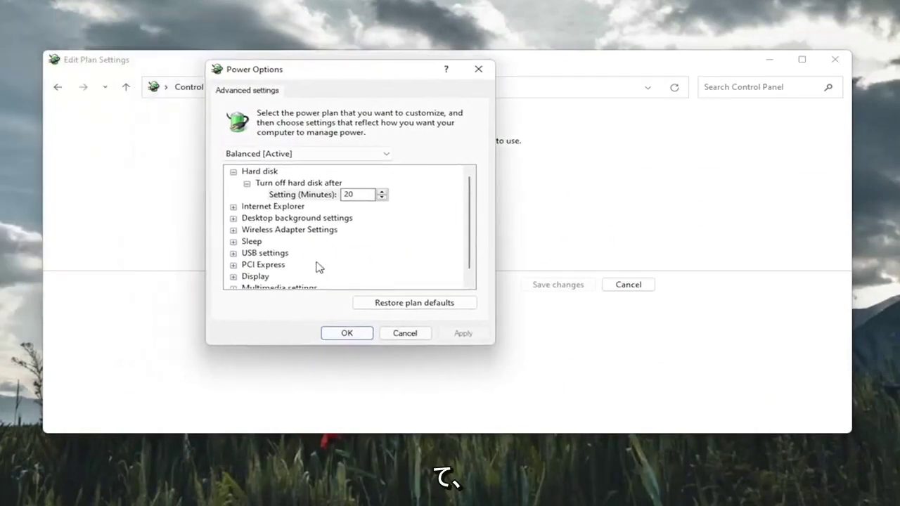
pyautogui.scroll(-1, 295, 269)
pyautogui.click(232, 253)
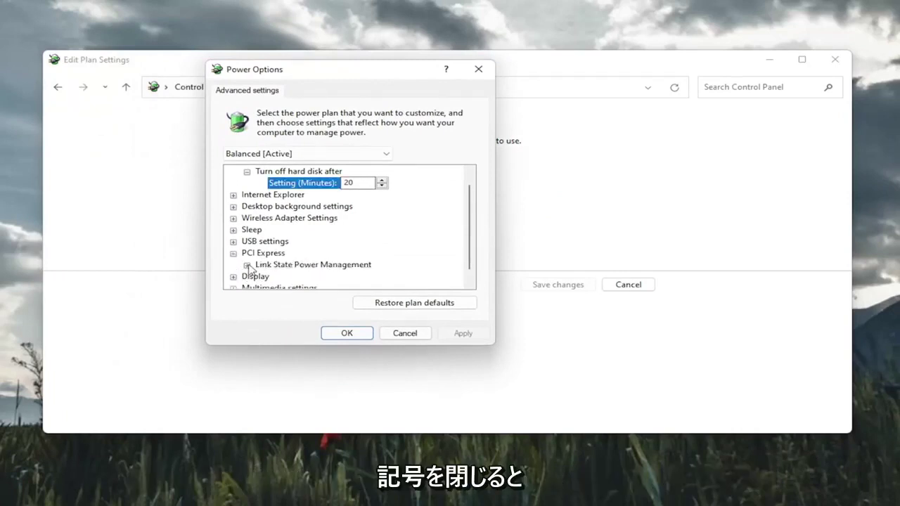
pyautogui.click(246, 265)
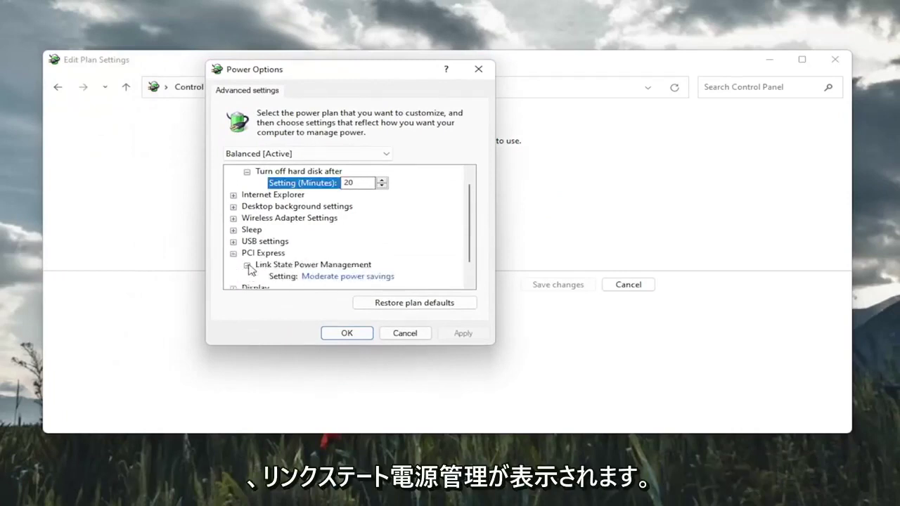
pyautogui.scroll(-1, 295, 274)
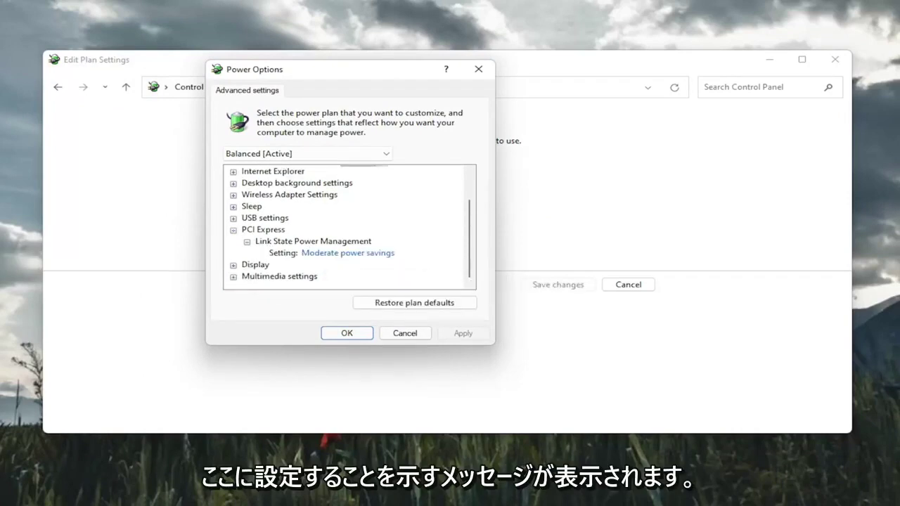
pyautogui.click(330, 254)
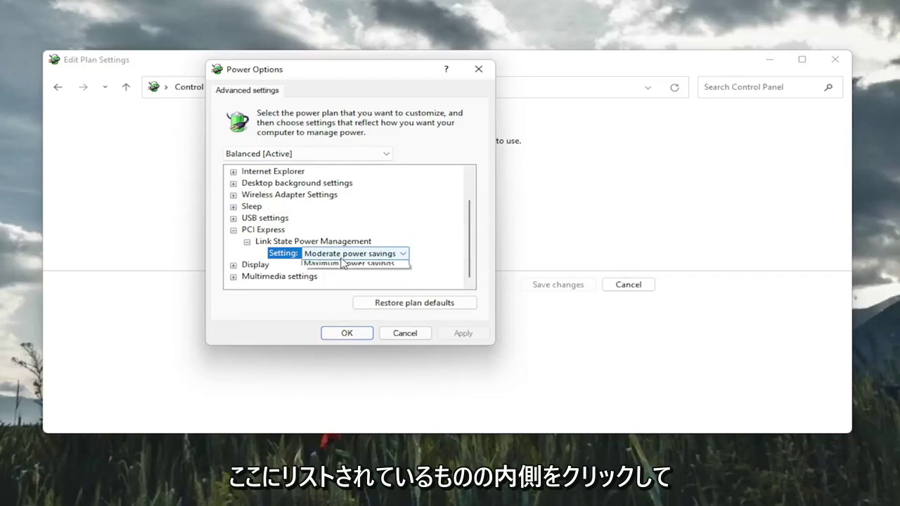
pyautogui.click(333, 254)
pyautogui.click(320, 266)
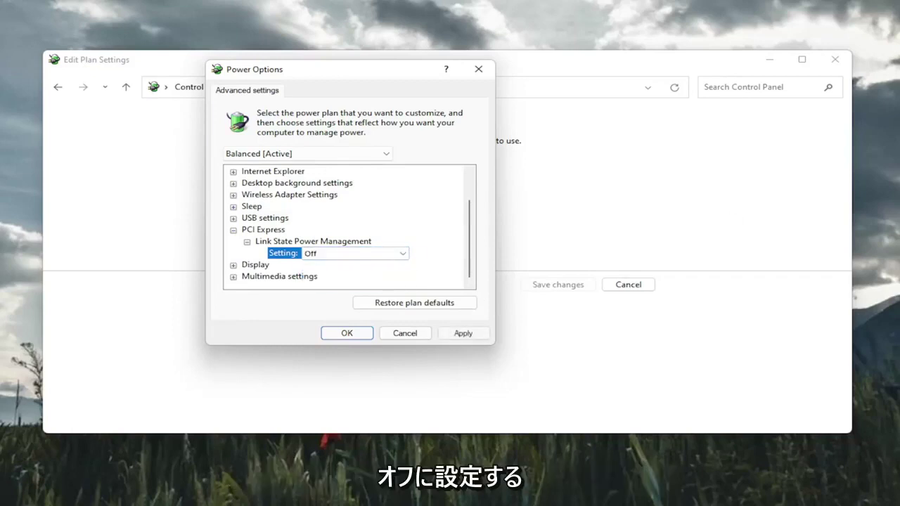
pyautogui.click(460, 335)
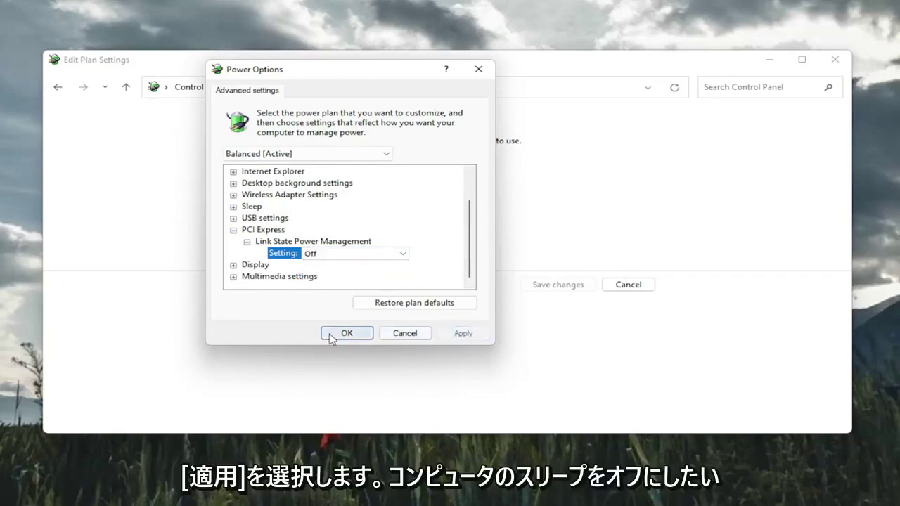
pyautogui.click(346, 333)
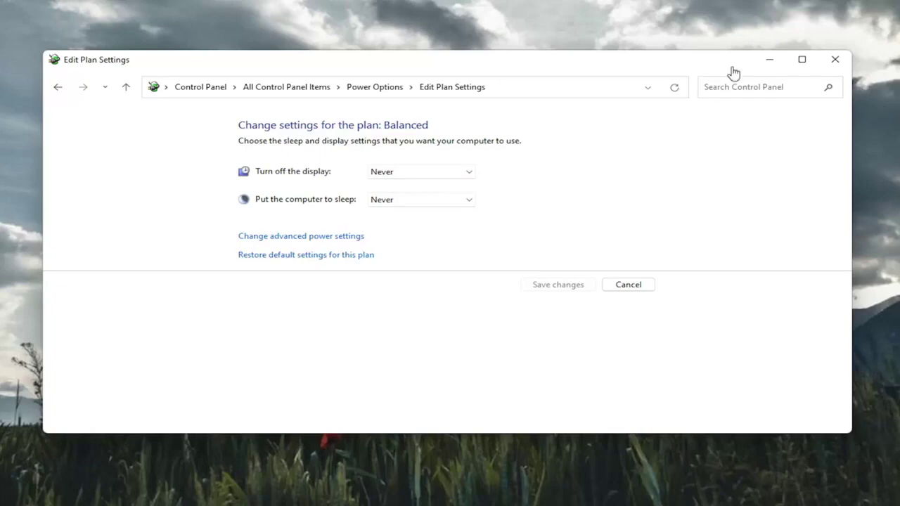
# - Close the Balanced plan's Edit Plan Settings window
pyautogui.click(836, 59)
# - Search for 'cmd' and run Command Prompt as administrator, approving the UAC prompt
pyautogui.press('super+s')
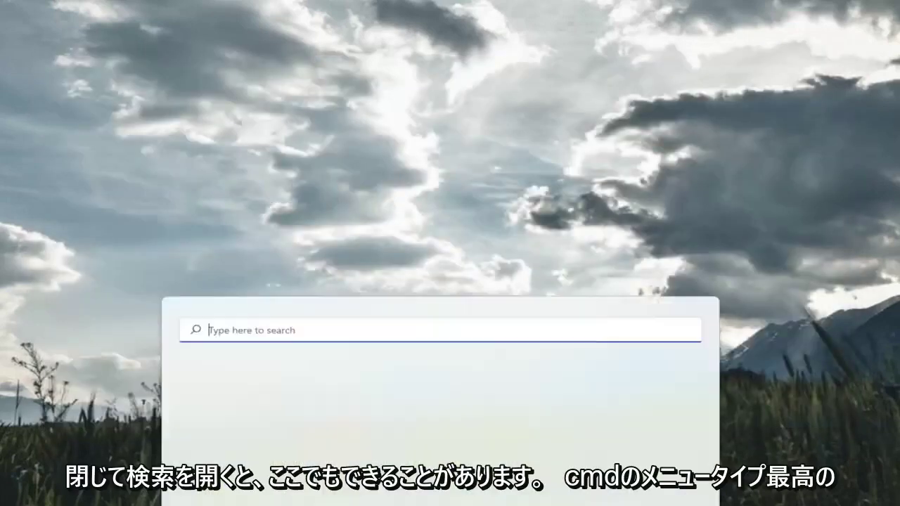
pyautogui.write('cmd')
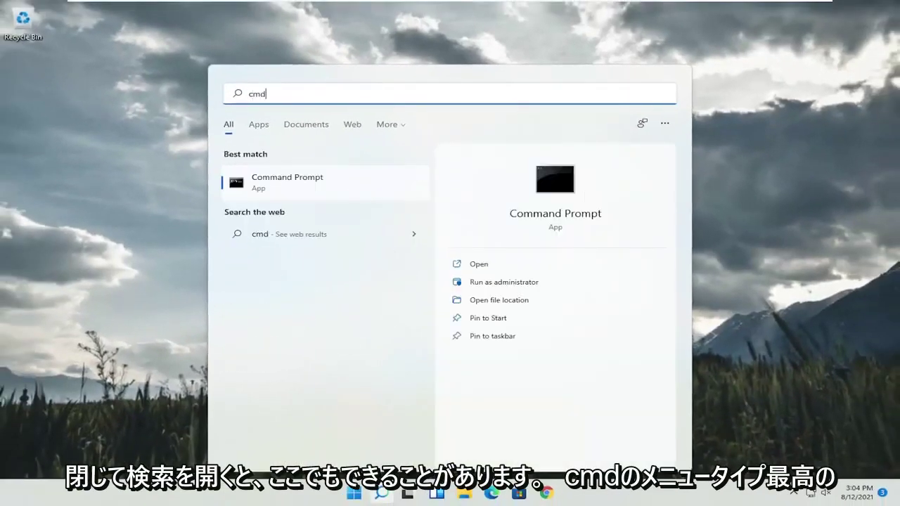
pyautogui.rightClick(275, 184)
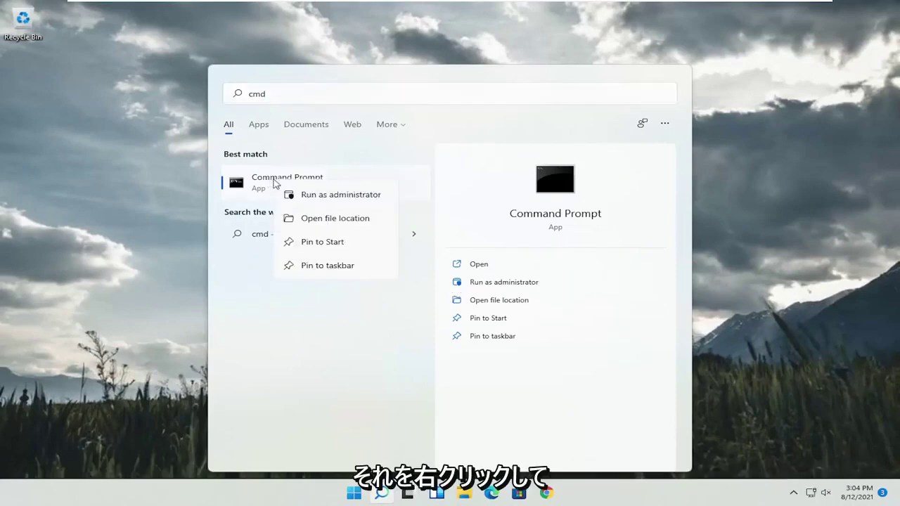
pyautogui.click(306, 195)
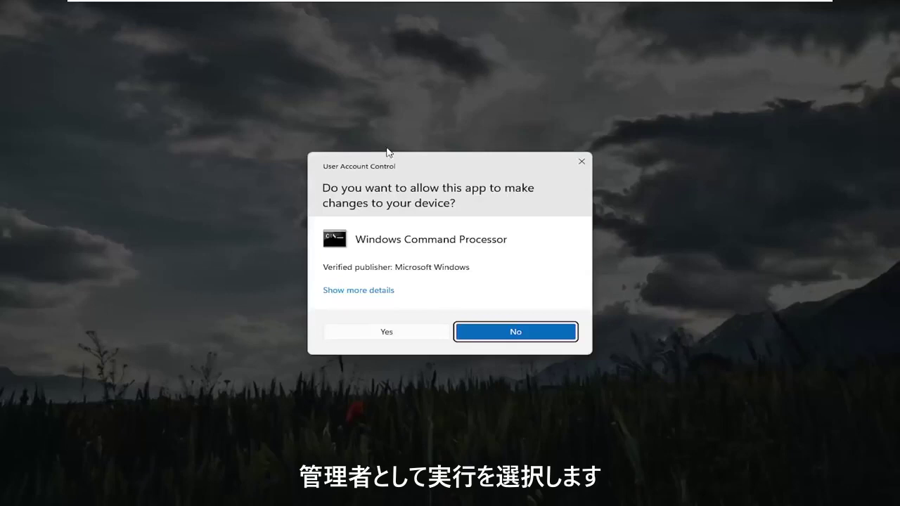
pyautogui.click(403, 331)
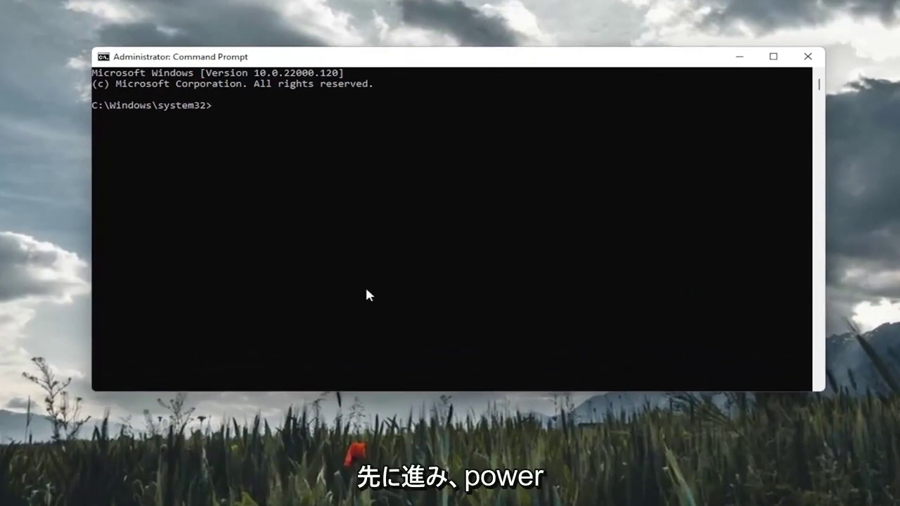
# - Run 'powercfg -h off' to disable hibernation, then run 'sfc /scannow'
pyautogui.write('power')
pyautogui.write('cfg ')
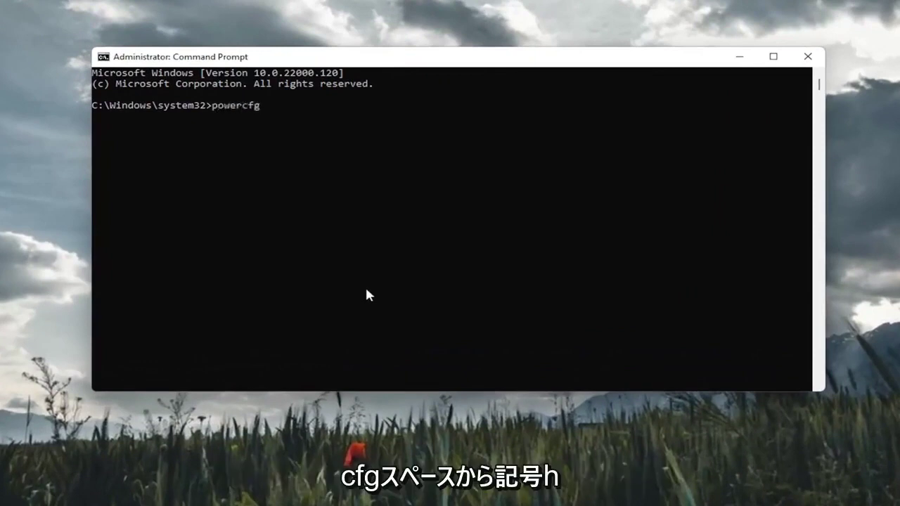
pyautogui.write('-h')
pyautogui.write(' off')
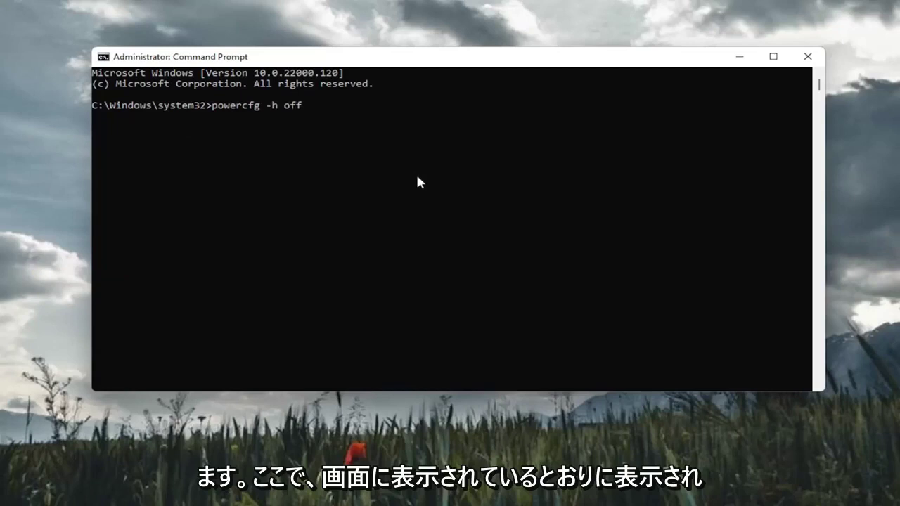
pyautogui.press('Return')
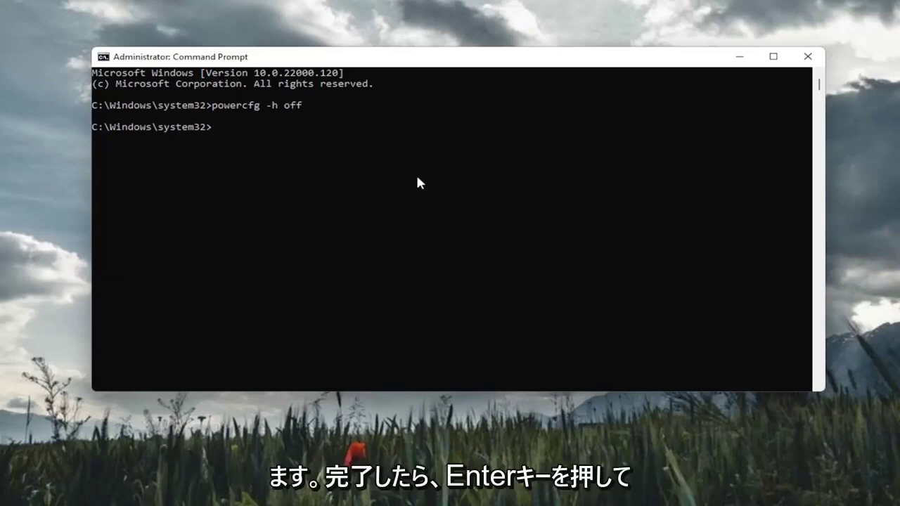
pyautogui.write('sf')
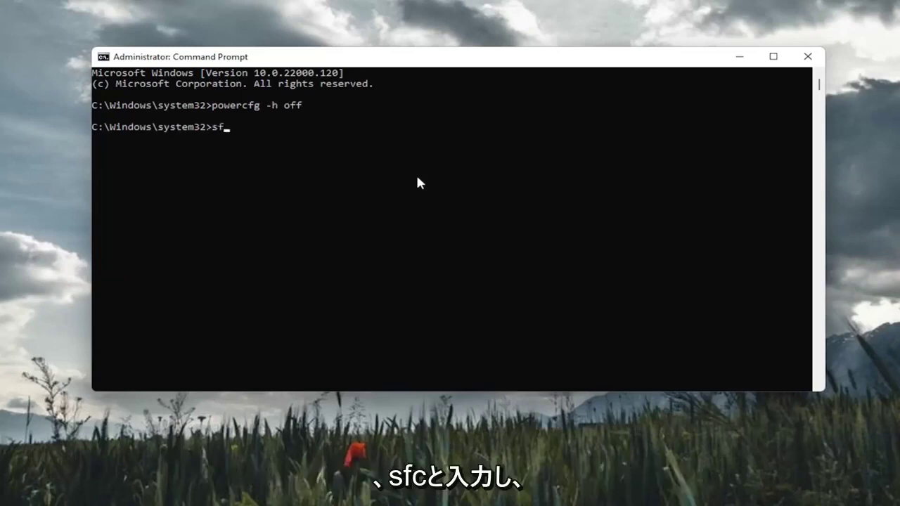
pyautogui.write('c /s')
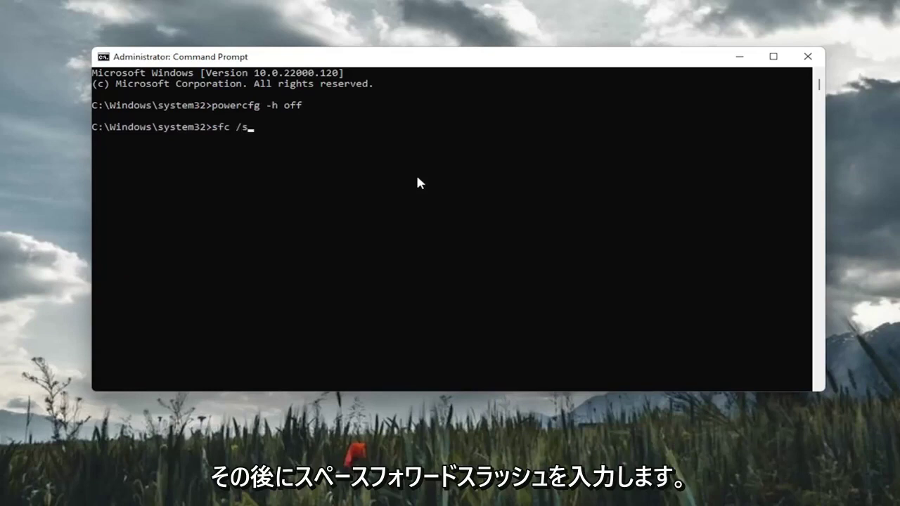
pyautogui.write('cannow')
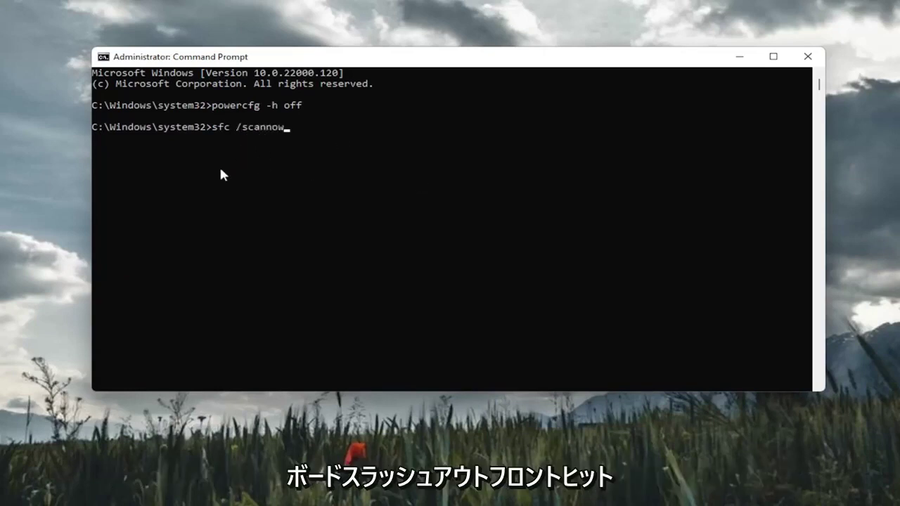
pyautogui.press('Return')
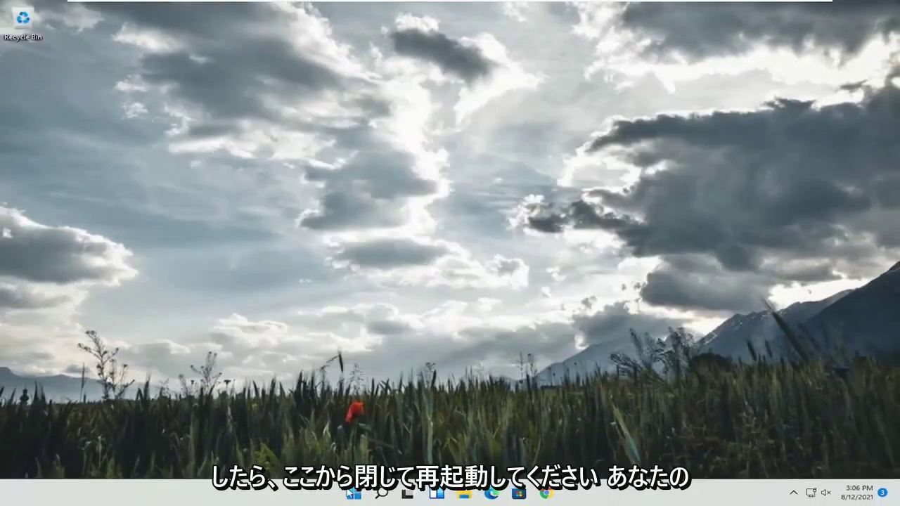
# - Restart the PC from the Start button's right-click menu
pyautogui.rightClick(353, 494)
pyautogui.moveTo(343, 448)
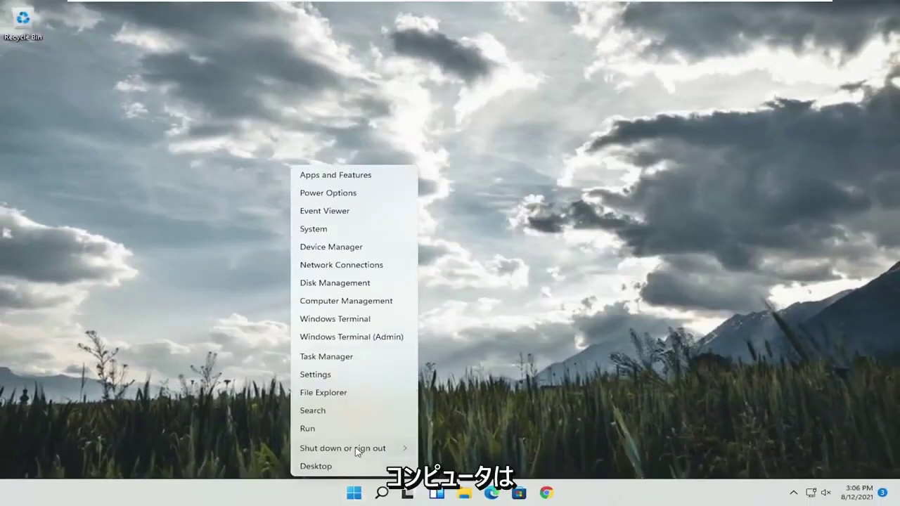
pyautogui.click(443, 465)
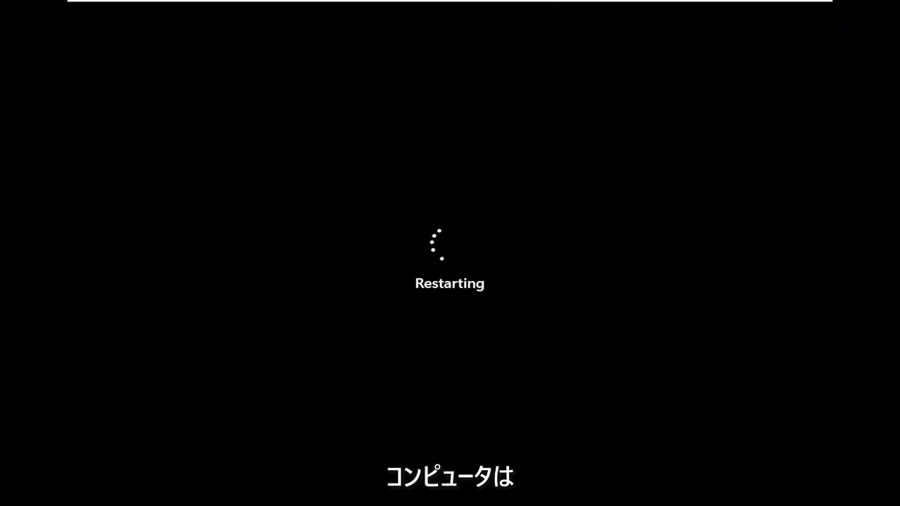